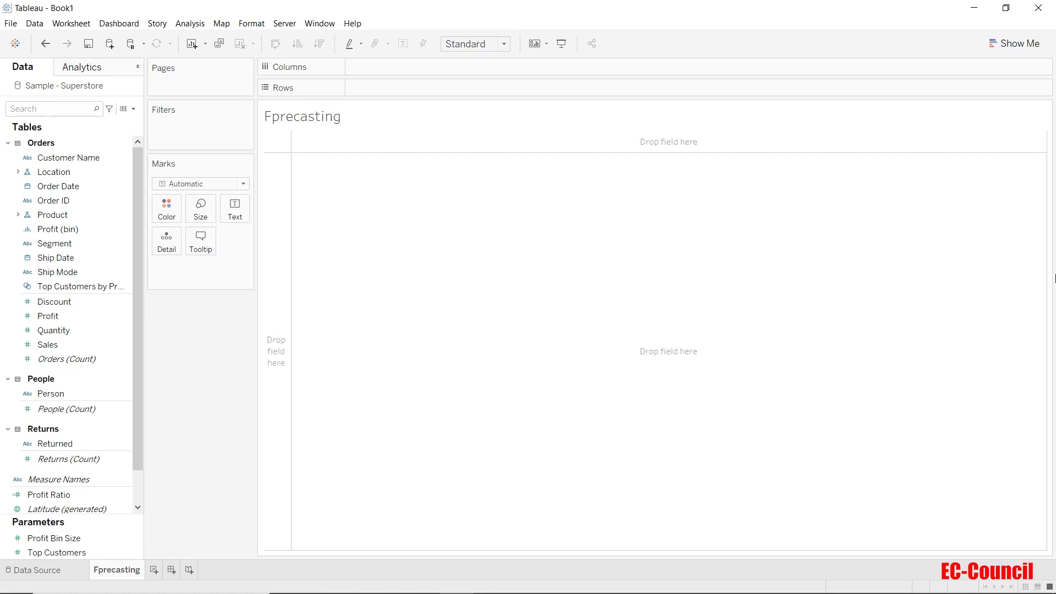
# Select Order Date and Profit together and show Show Me's suggested chart types
pyautogui.click(58, 186)
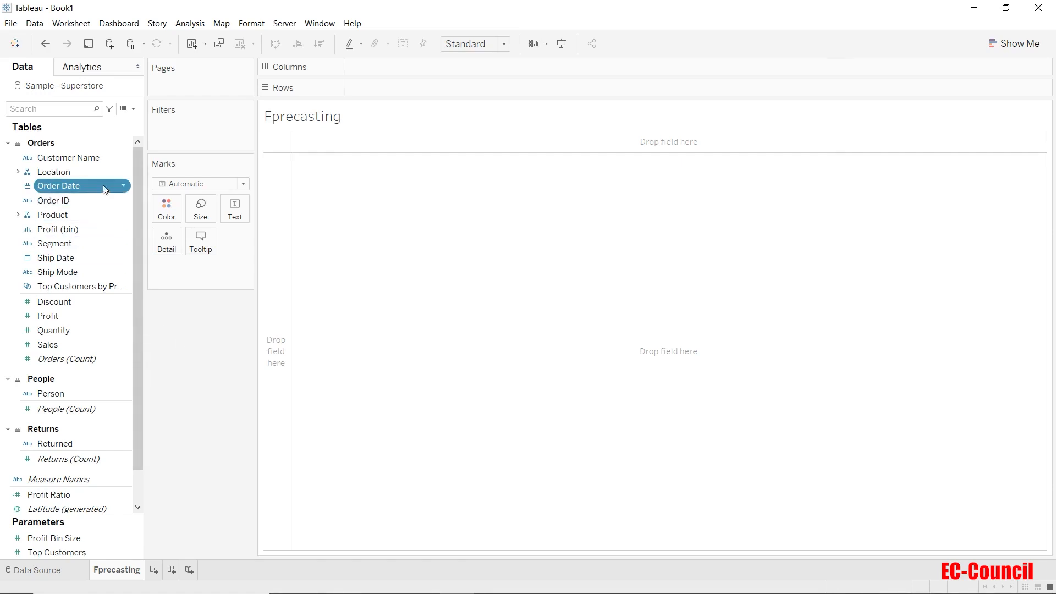
pyautogui.scroll(-1, 105, 189)
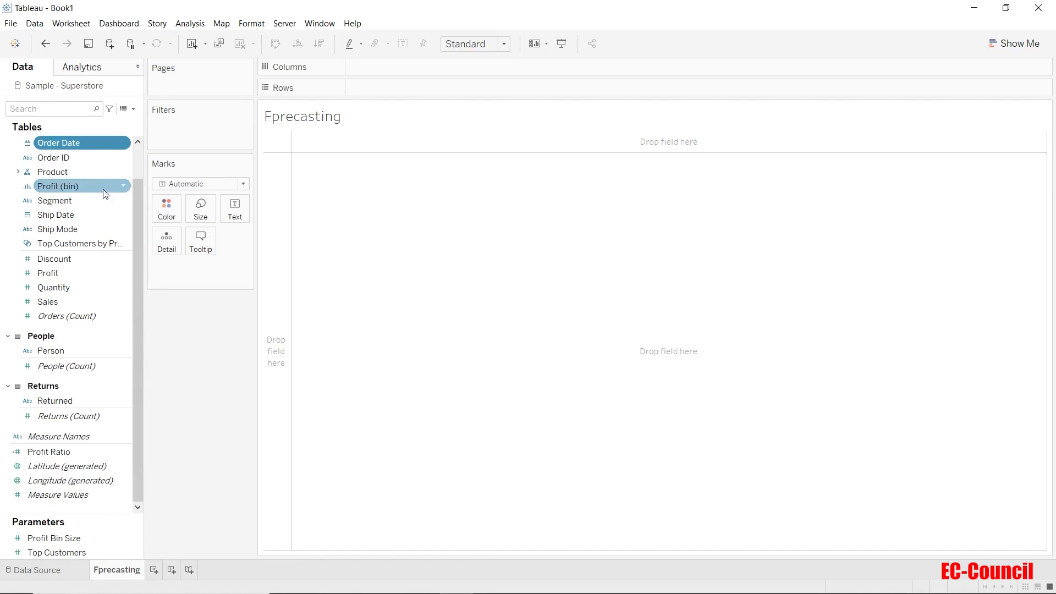
pyautogui.click(96, 277)
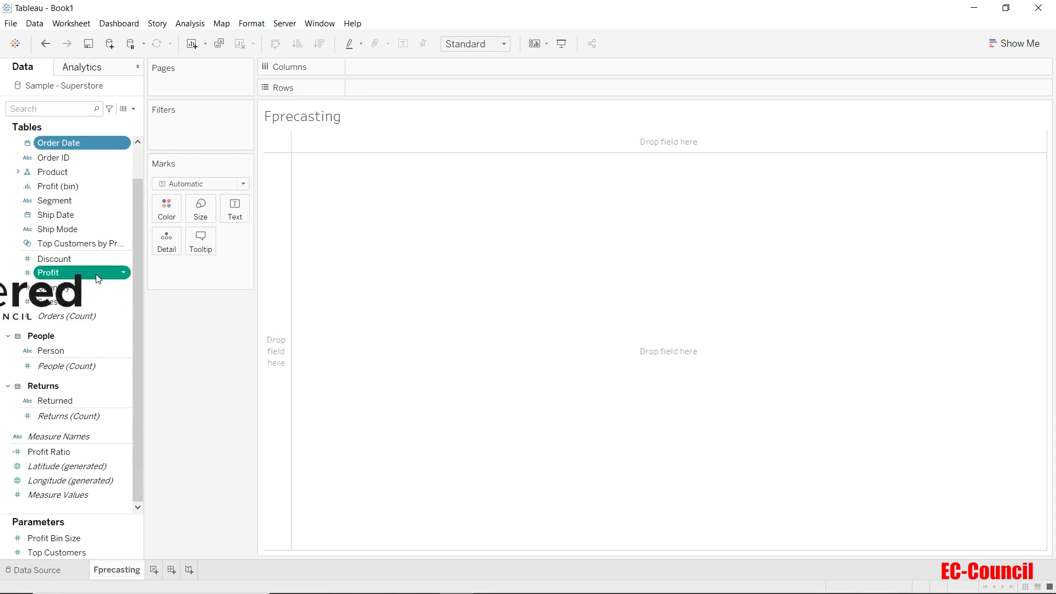
pyautogui.click(1015, 45)
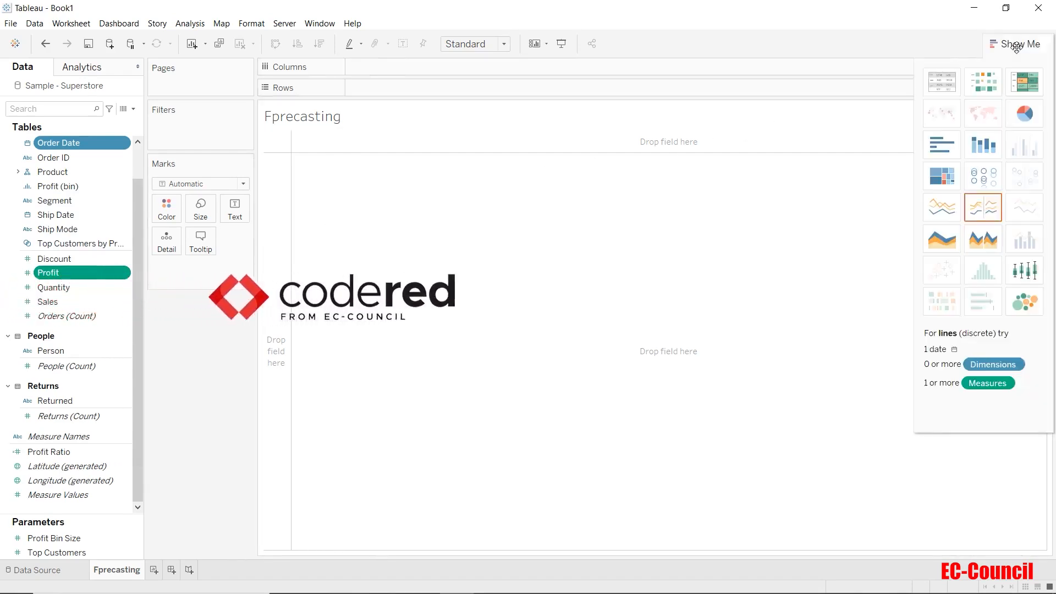
# Create a continuous line chart of SUM(Profit) by YEAR(Order Date) and close Show Me
pyautogui.click(947, 214)
pyautogui.click(1016, 43)
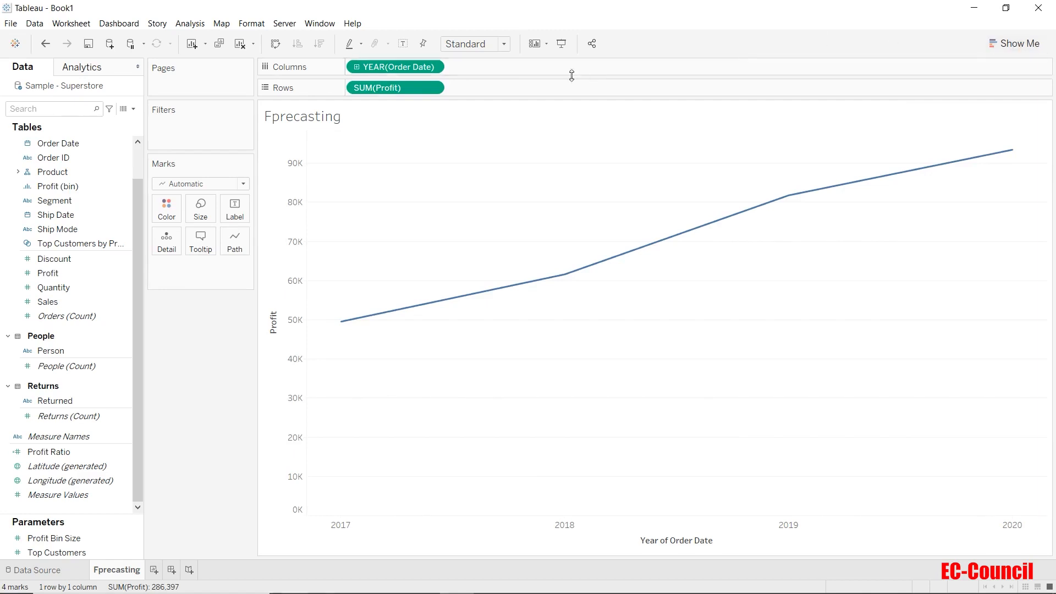
# Drill the profit line from years to quarters (2017 Q1–2020 Q4) and show the Analytics pane
pyautogui.click(358, 68)
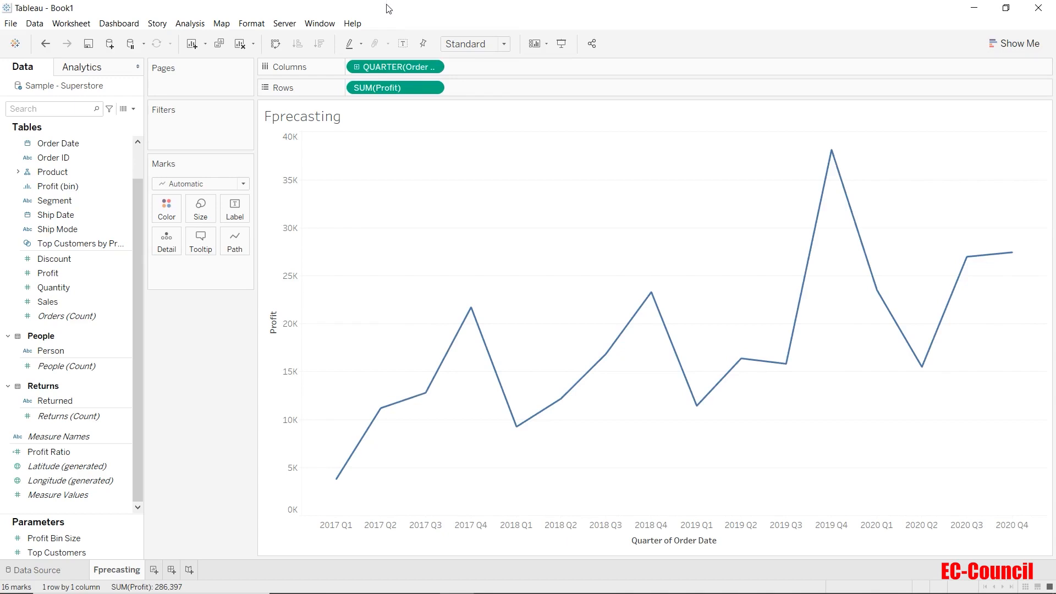
pyautogui.click(110, 73)
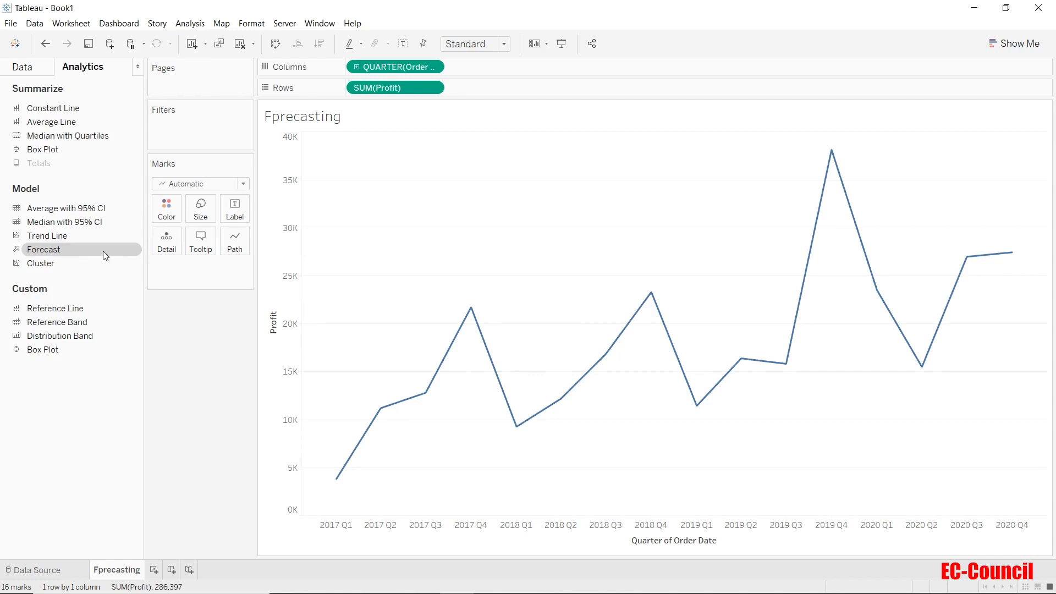
# Drop Forecast onto the chart to extend profit estimates through 2021 Q4 with a shaded band
pyautogui.moveTo(104, 251); pyautogui.dragTo(333, 189)
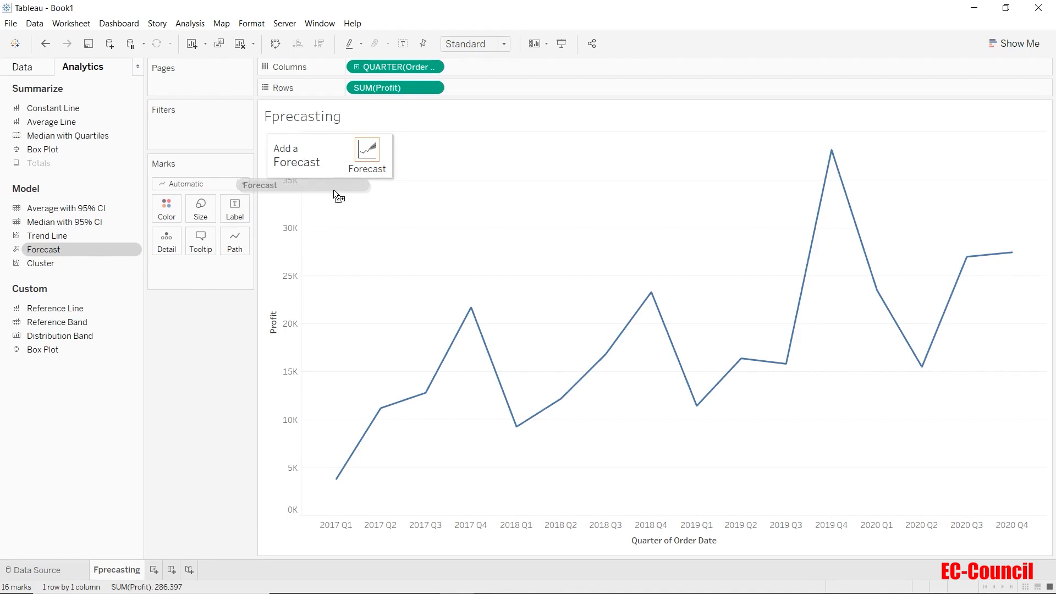
pyautogui.moveTo(334, 189); pyautogui.dragTo(383, 159)
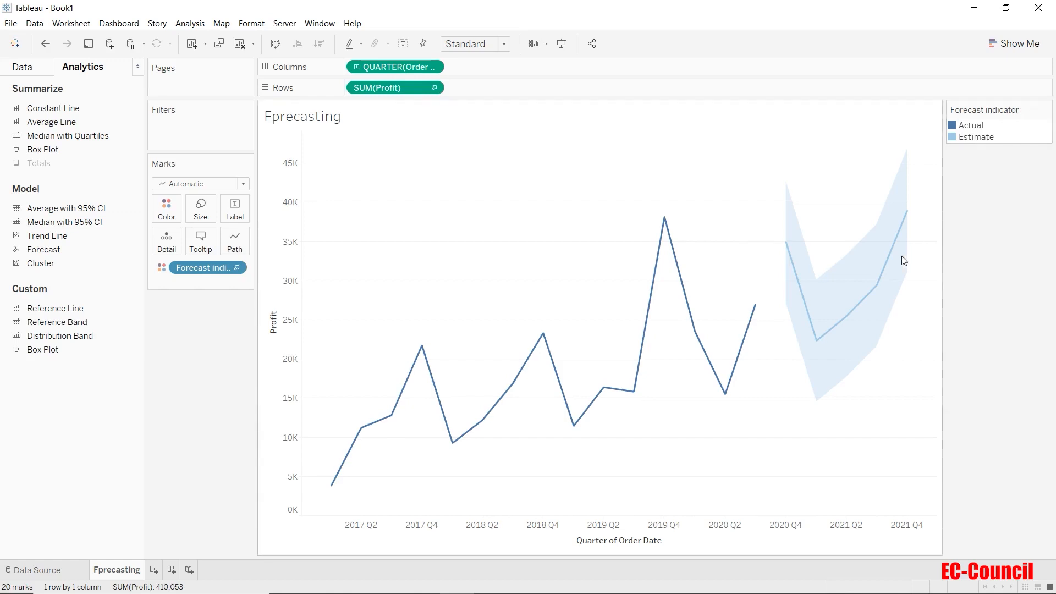
# Rename the misspelled Fprecasting sheet to 'Forecasting'
pyautogui.moveTo(888, 262)
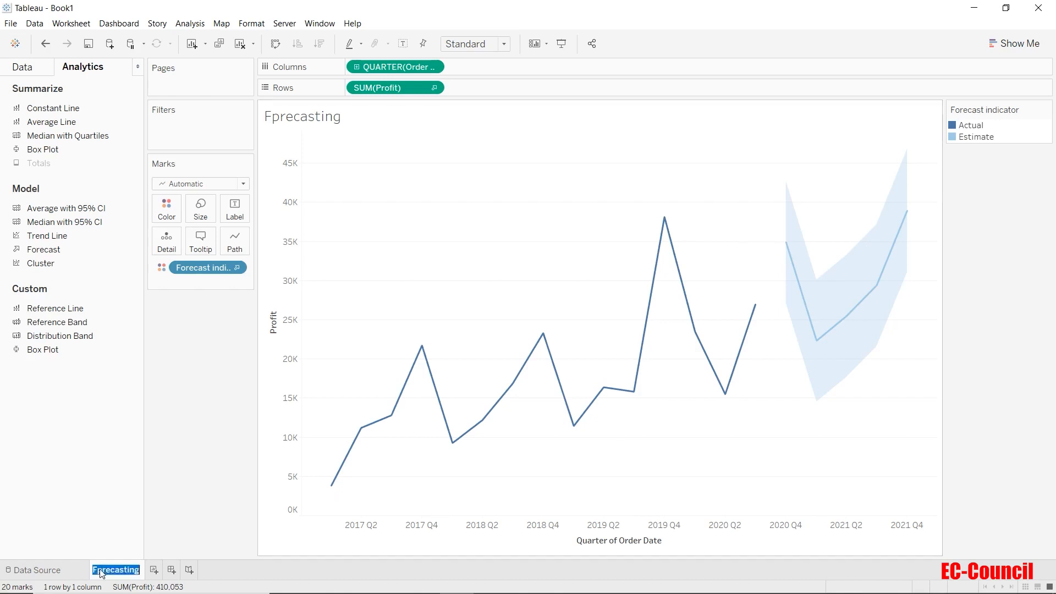
pyautogui.click(231, 517)
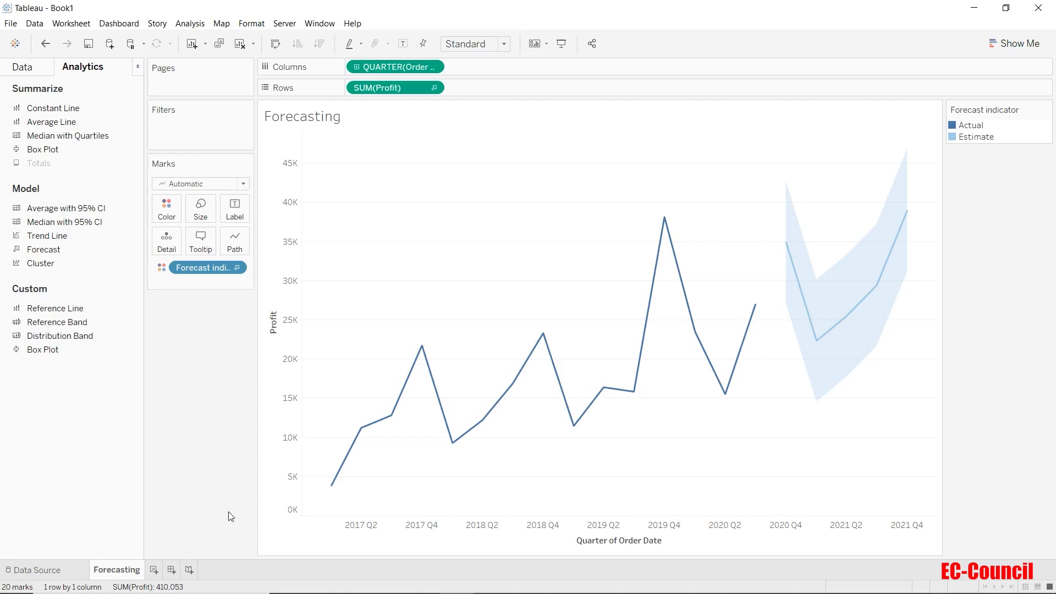
# Open Forecast Options from the chart's right-click Forecast menu
pyautogui.rightClick(513, 244)
pyautogui.moveTo(554, 356)
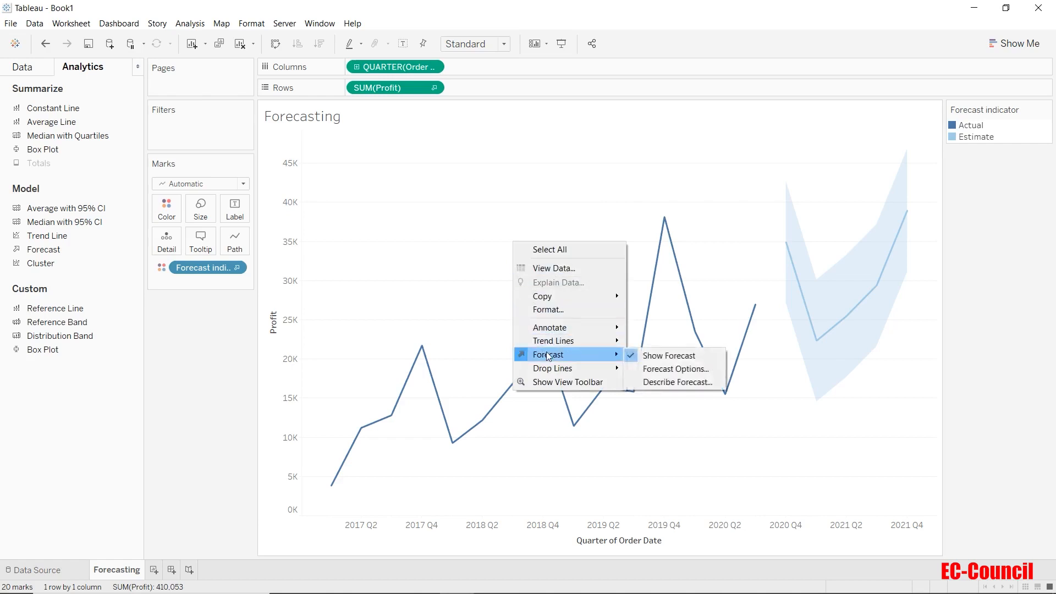
pyautogui.click(660, 369)
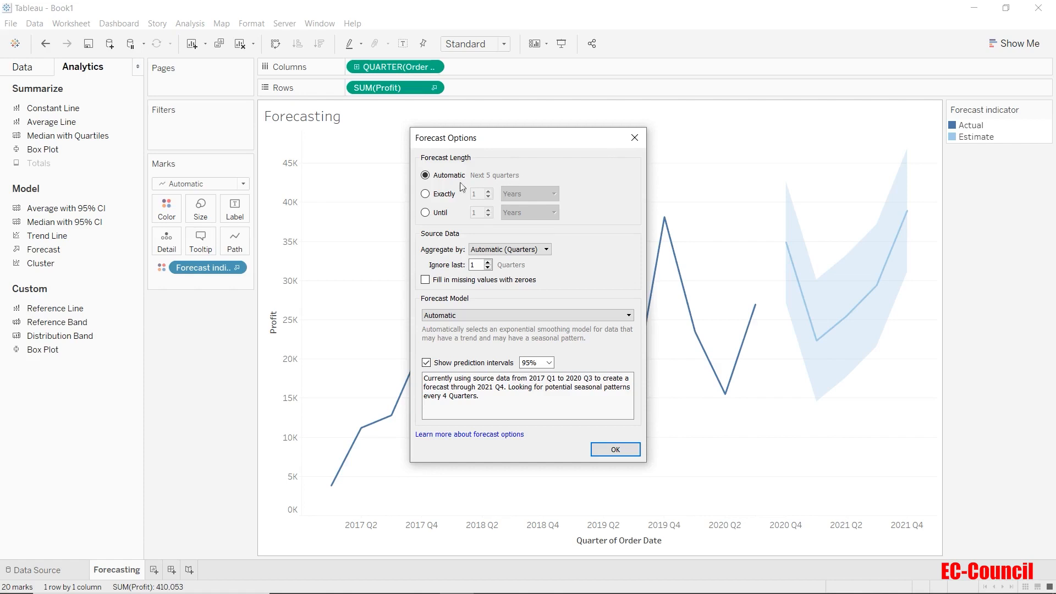
# Move the Forecast Options dialog aside and set the forecast length to exactly 1 year
pyautogui.moveTo(501, 149); pyautogui.dragTo(230, 146)
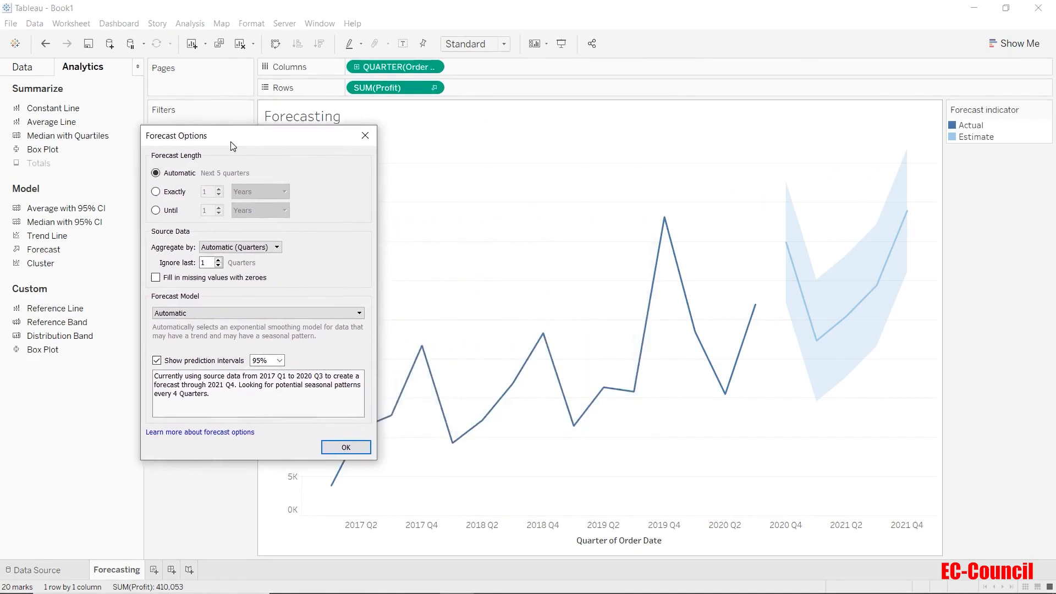
pyautogui.click(154, 192)
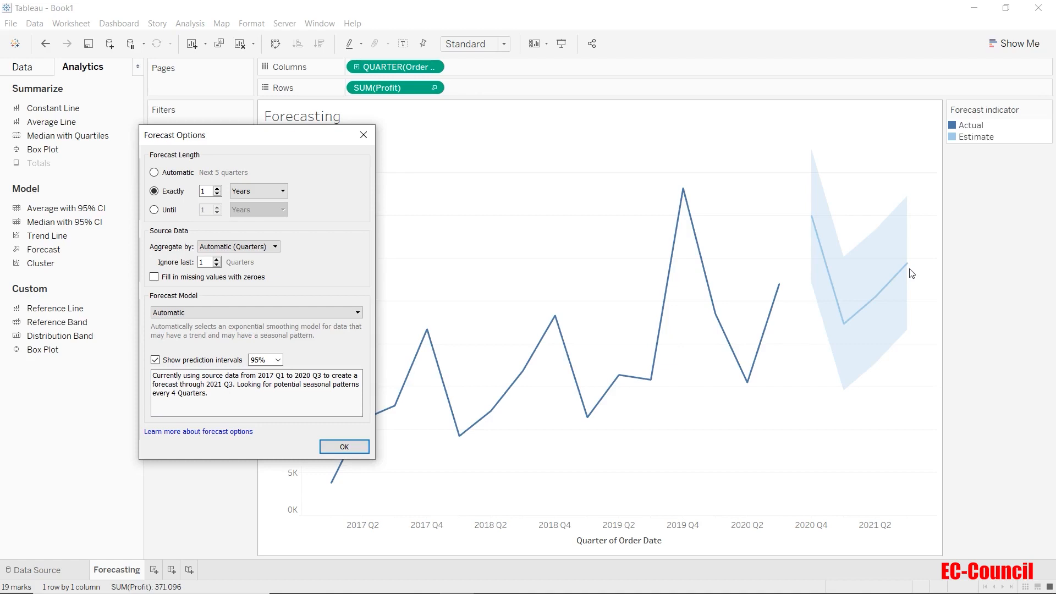
# Try an 'Until' forecast end of 2, revert to Automatic, then list the Aggregate by levels
pyautogui.click(154, 211)
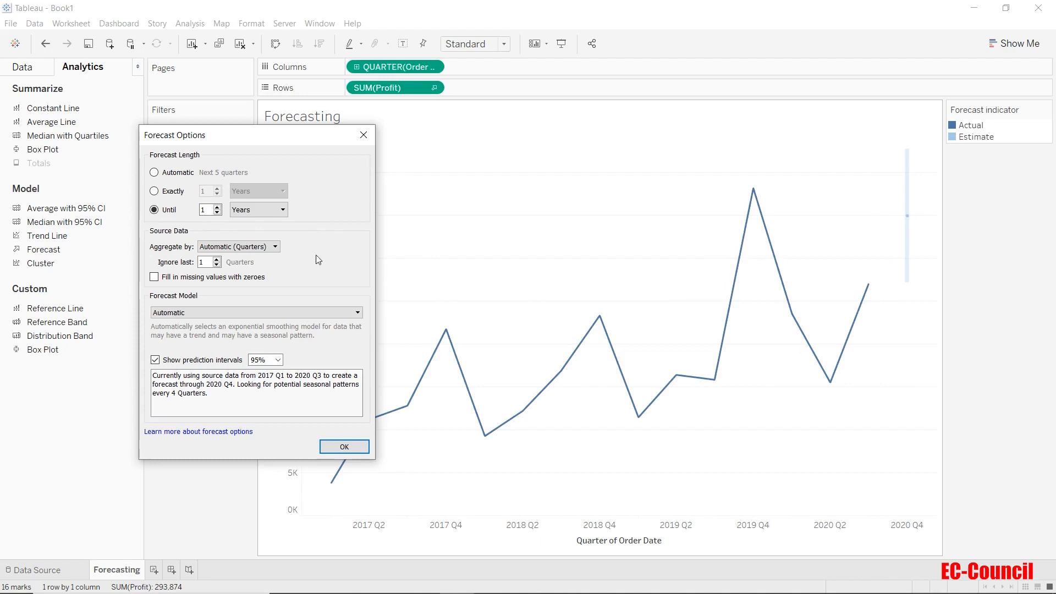
pyautogui.click(218, 207)
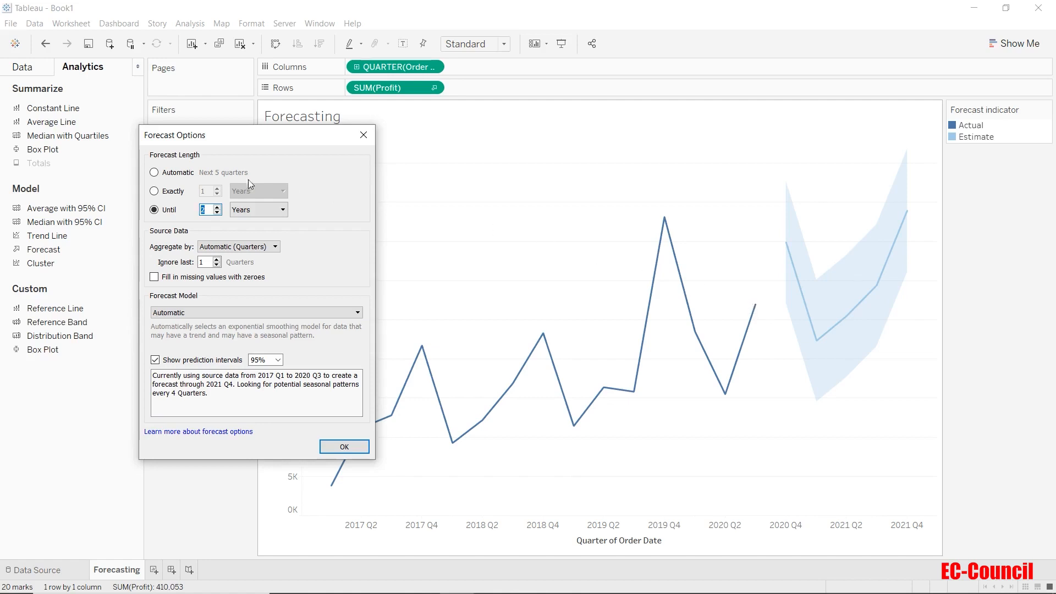
pyautogui.click(154, 173)
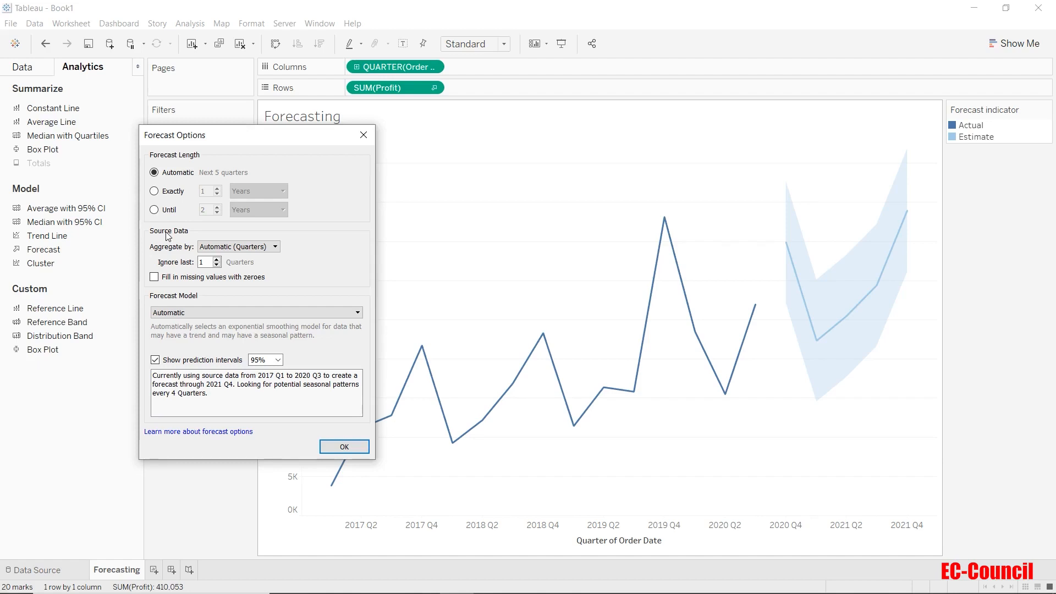
pyautogui.click(236, 247)
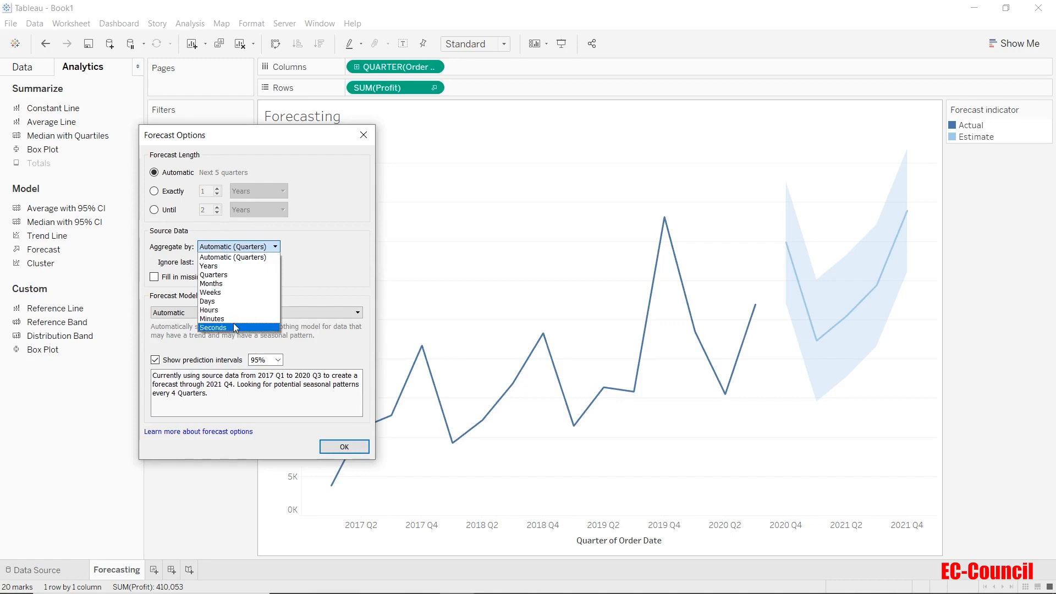
# Keep aggregation unchanged, toggle zero-filling of missing values on and off, then list forecast models
pyautogui.click(298, 279)
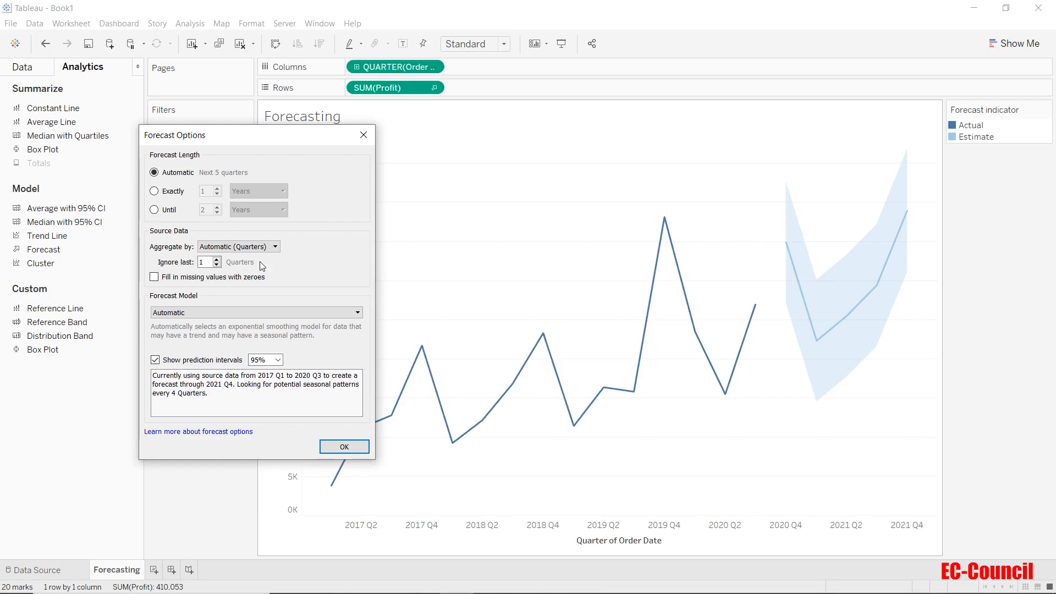
pyautogui.click(154, 278)
pyautogui.click(154, 278)
pyautogui.click(171, 312)
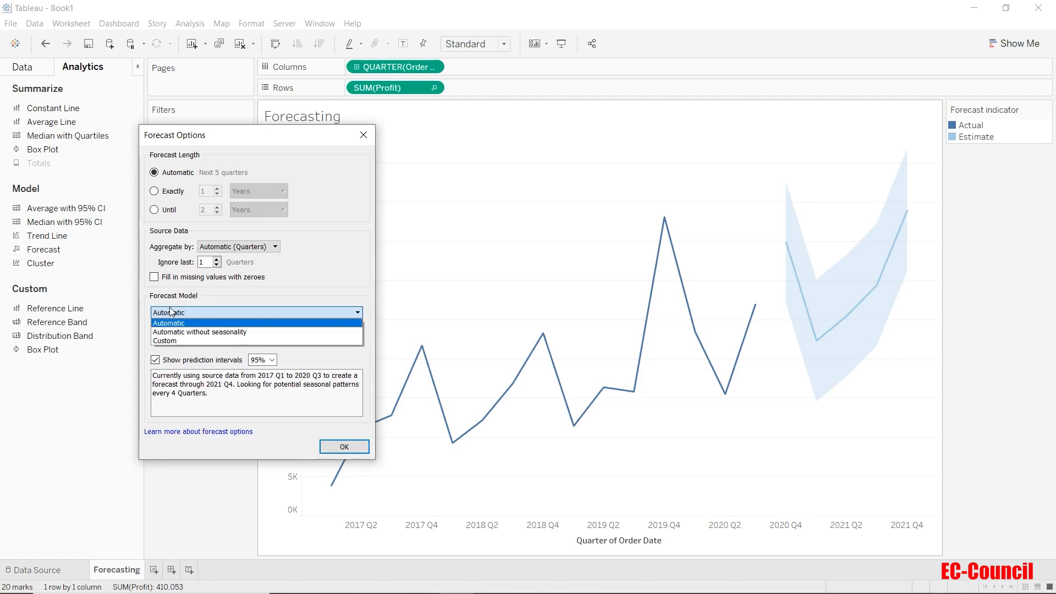
# Switch to a Custom forecast model with Trend and Season both None, flattening the estimate
pyautogui.click(177, 338)
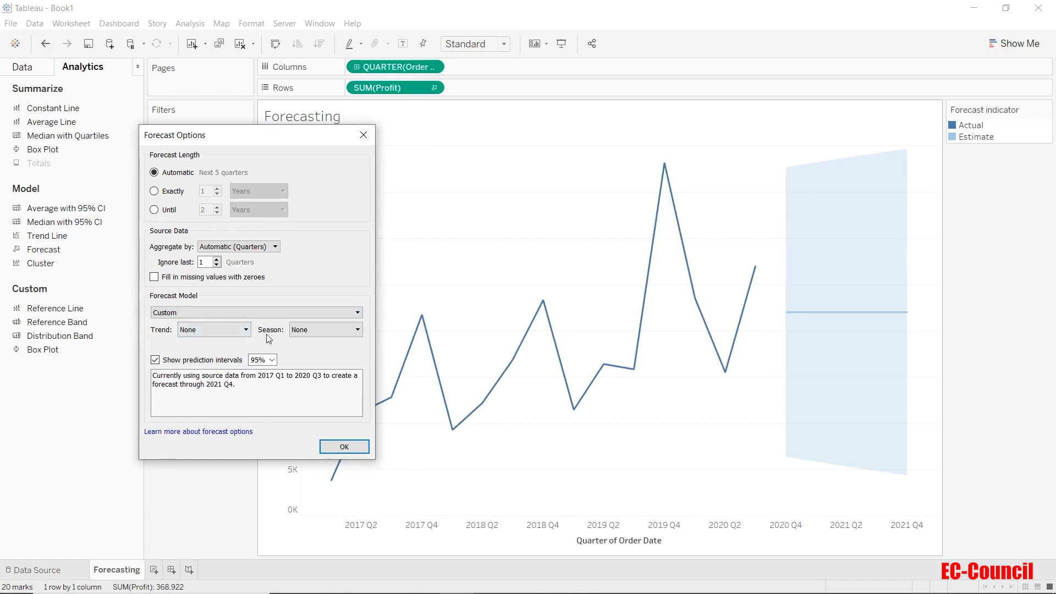
pyautogui.click(247, 333)
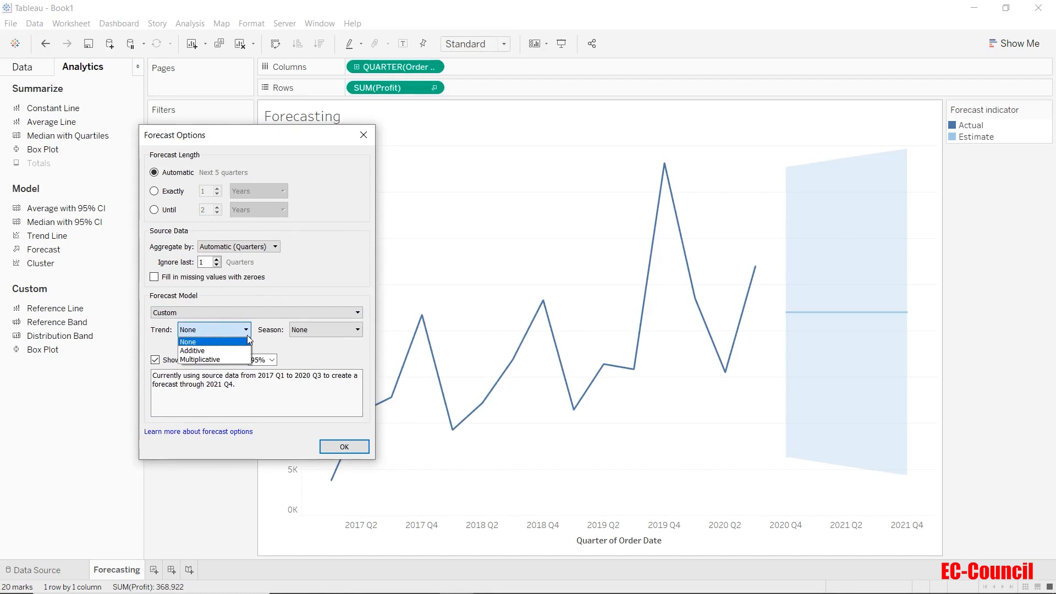
pyautogui.click(309, 329)
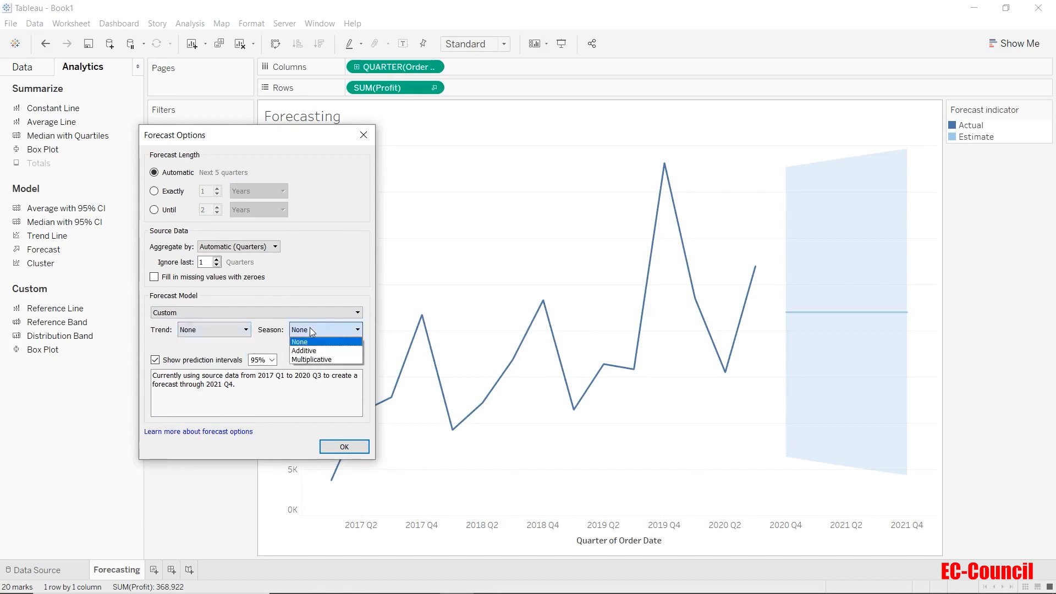
pyautogui.click(270, 343)
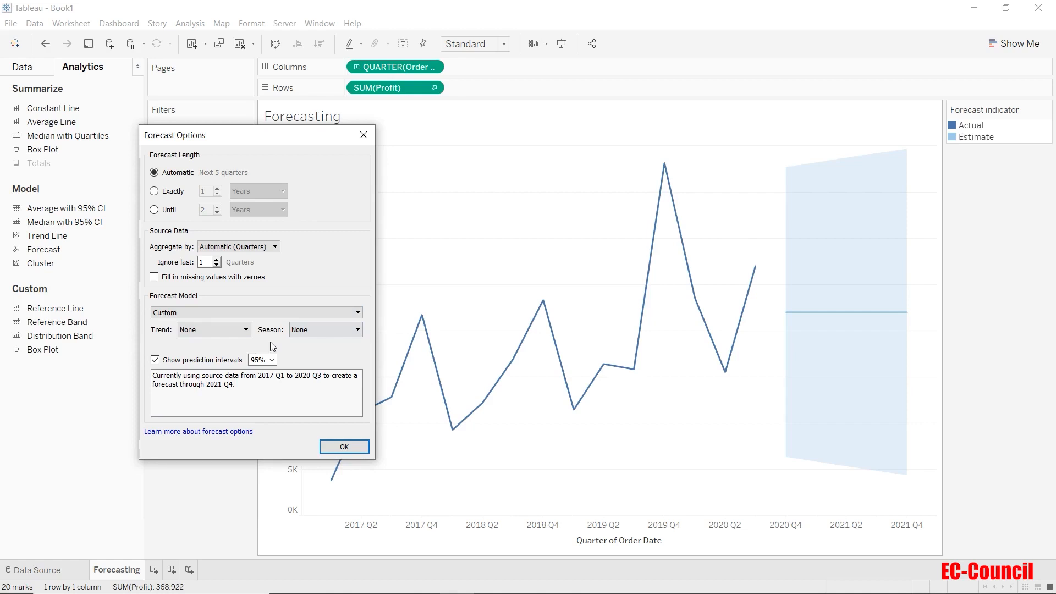
pyautogui.click(266, 313)
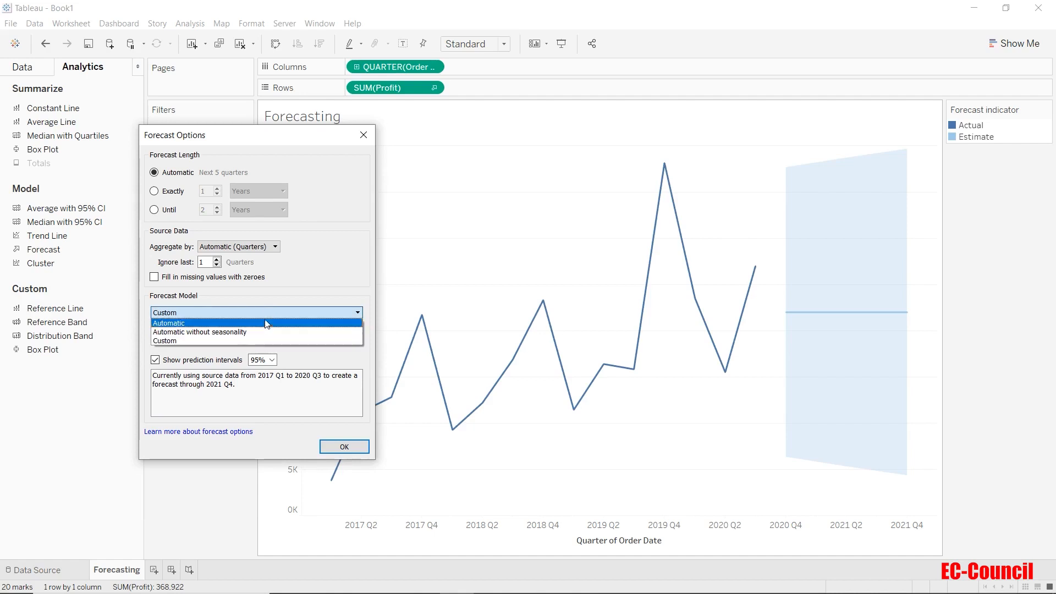
# Set the Forecast Model to Automatic so the seasonal forecast through 2021 Q4 returns
pyautogui.click(266, 323)
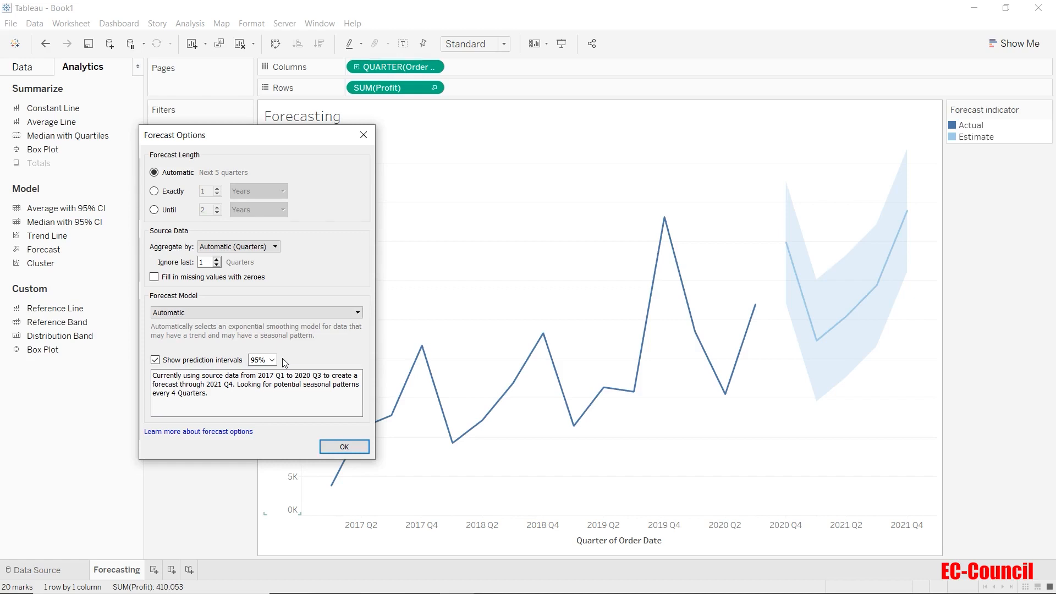
# Turn prediction intervals off and back on, keeping the 95% band, and confirm Forecast Options
pyautogui.click(155, 361)
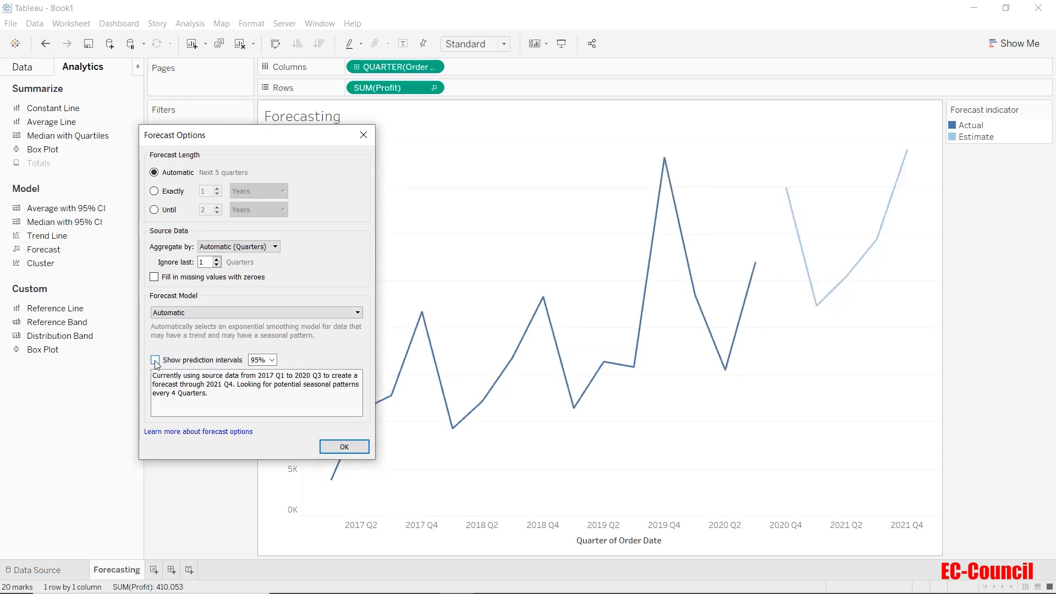
pyautogui.click(156, 361)
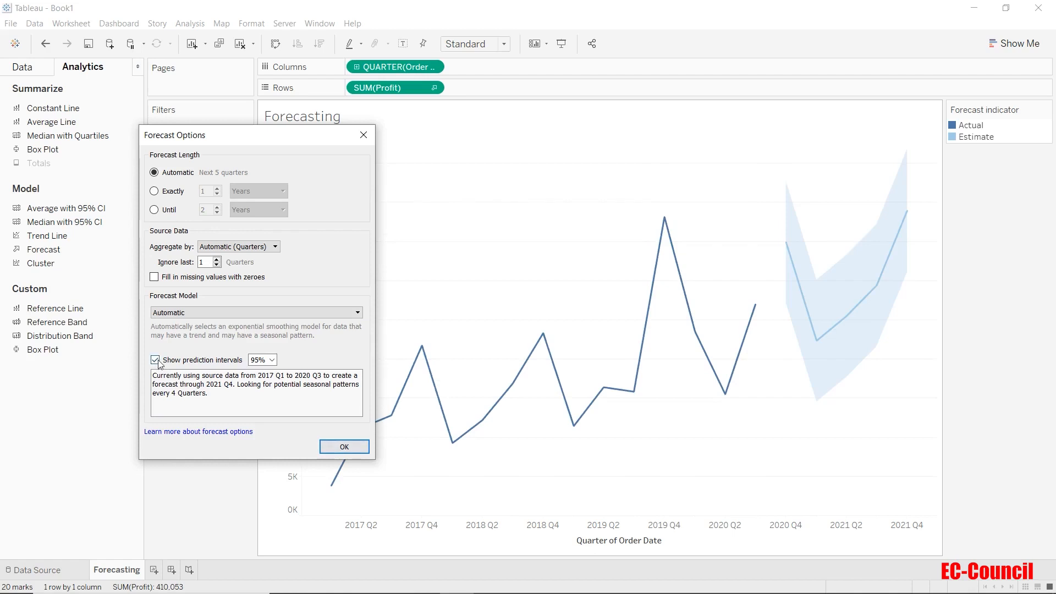
pyautogui.click(341, 447)
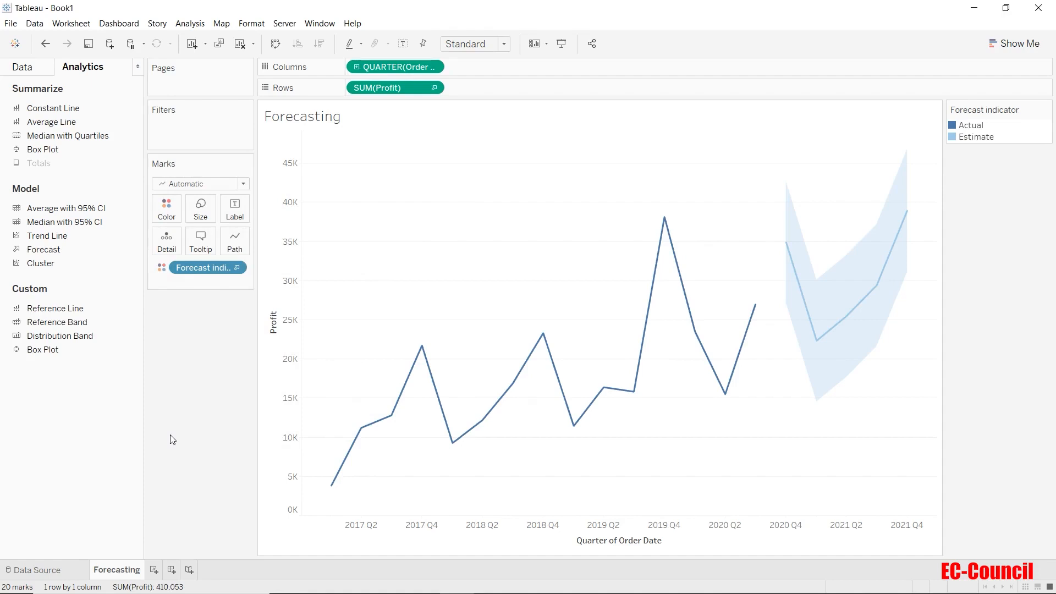
# Show Describe Forecast's Models tab: additive exponential smoothing for Sum of Profit, RMSE 3,971
pyautogui.rightClick(405, 276)
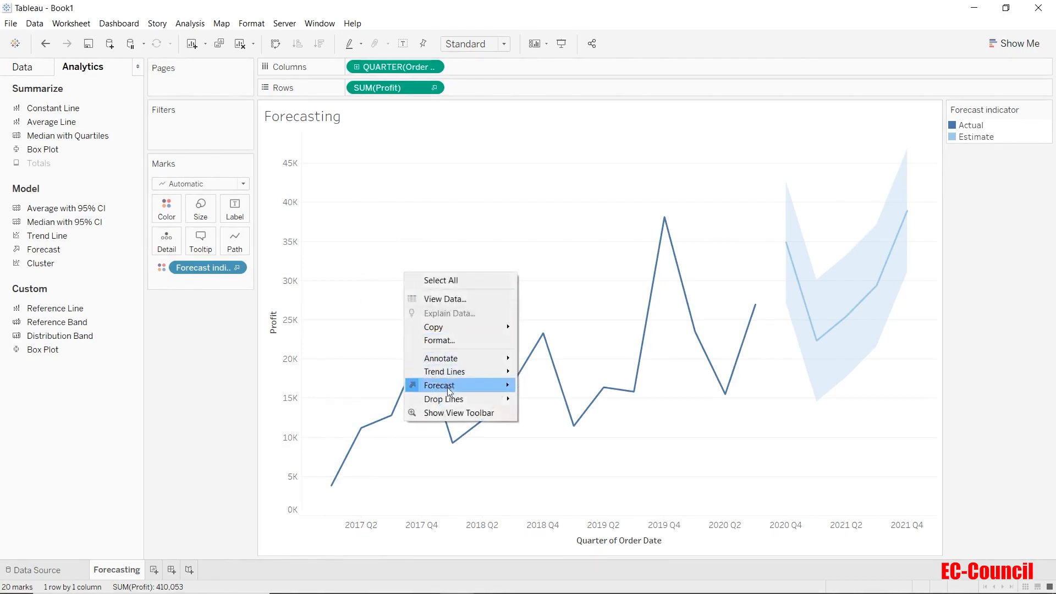
pyautogui.moveTo(448, 388)
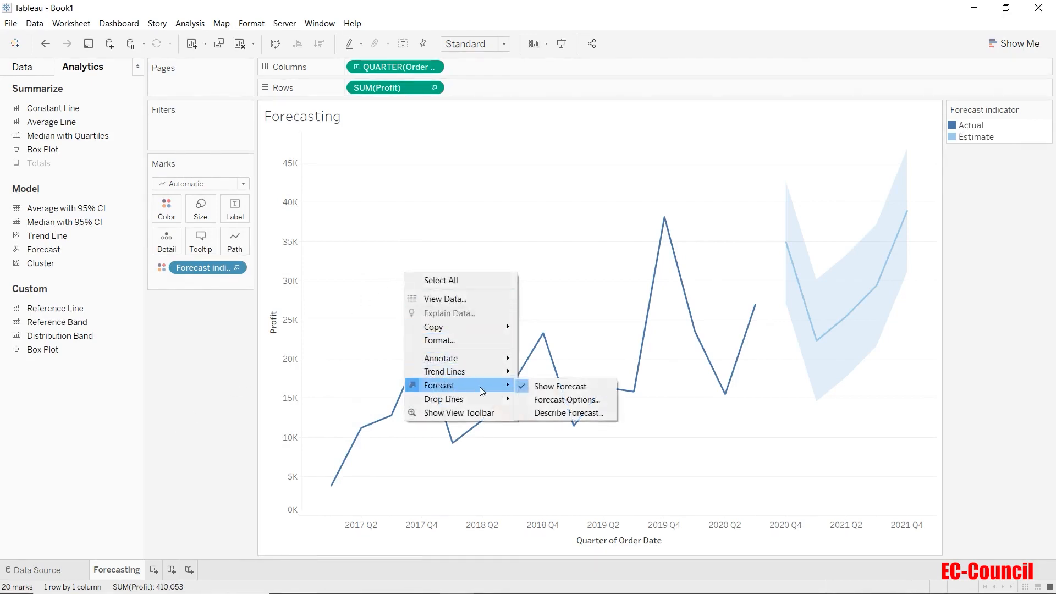
pyautogui.click(554, 418)
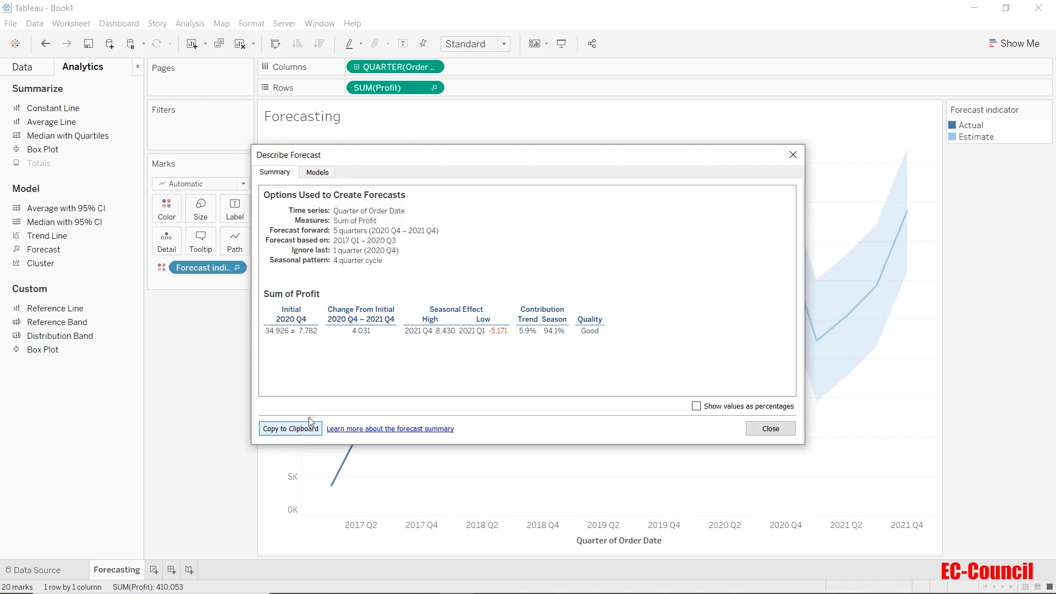
pyautogui.click(323, 173)
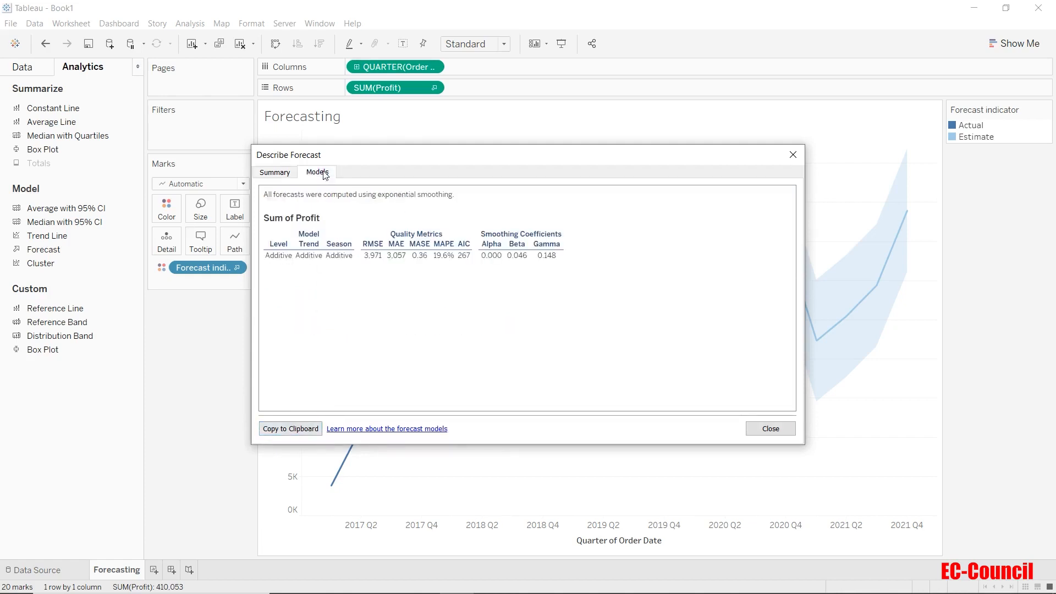